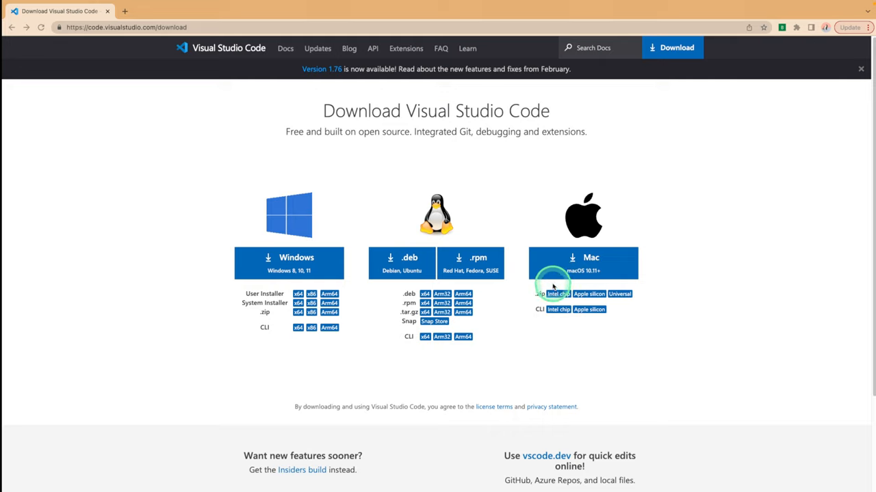
Step: Leave the Chrome download page and switch to the VS Code window with settings.json
{"action": "key", "text": "ctrl+l"}
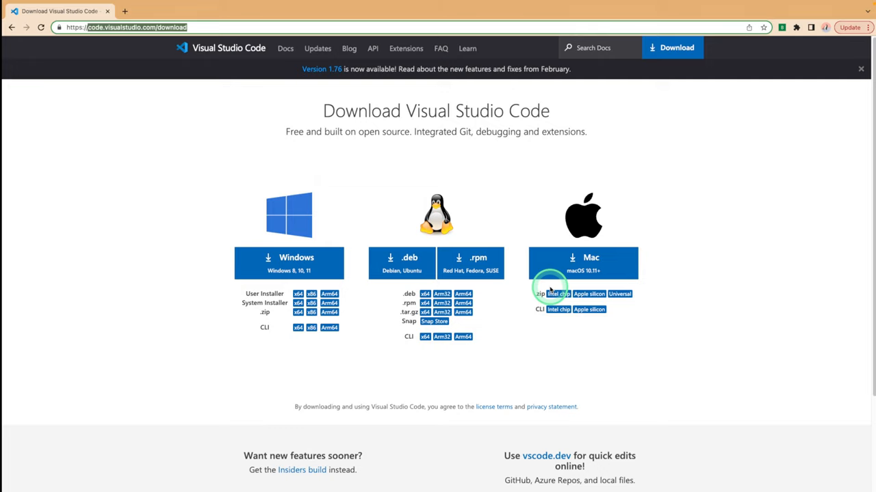
{"action": "key", "text": "ctrl+Right"}
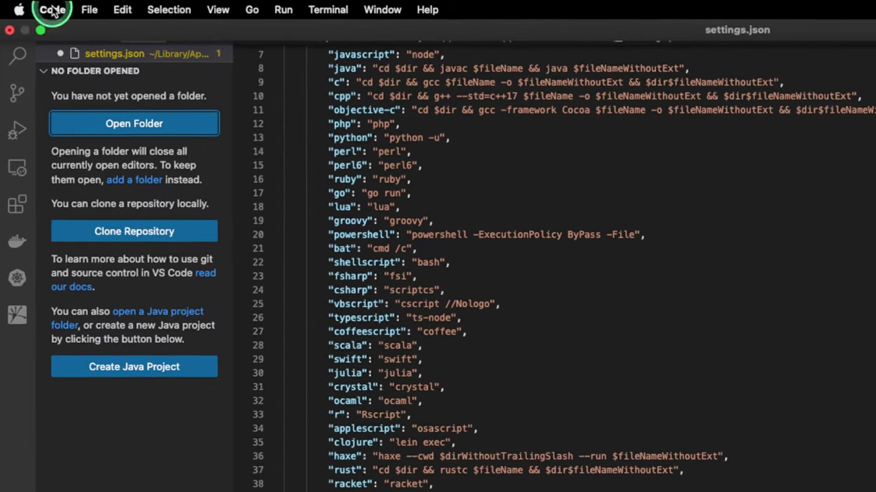
{"action": "left_click", "coordinate": [52, 9]}
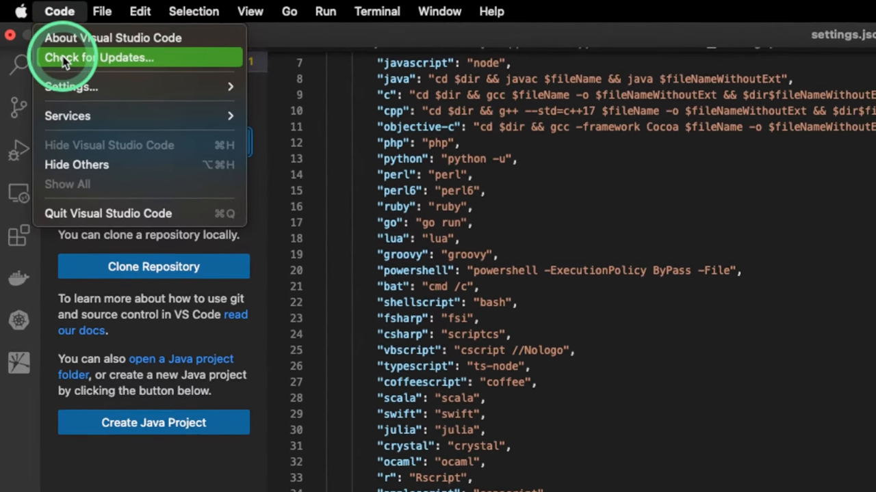
{"action": "left_click", "coordinate": [103, 60]}
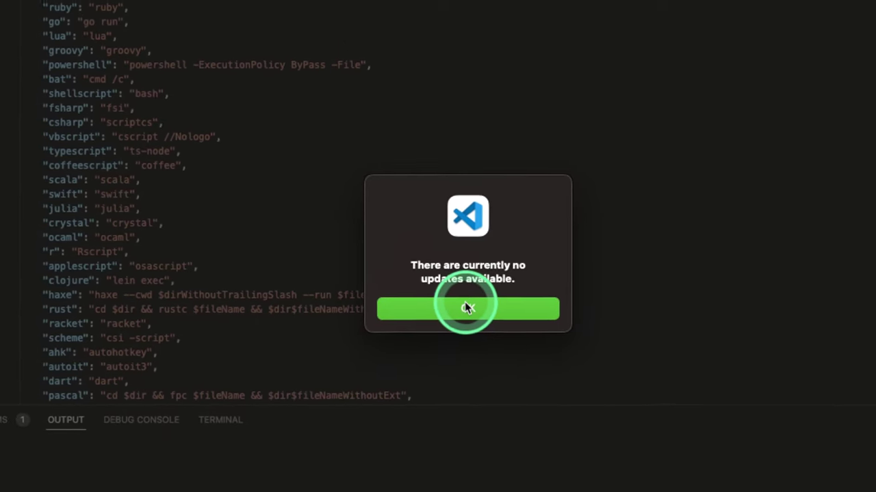
{"action": "left_click", "coordinate": [476, 320]}
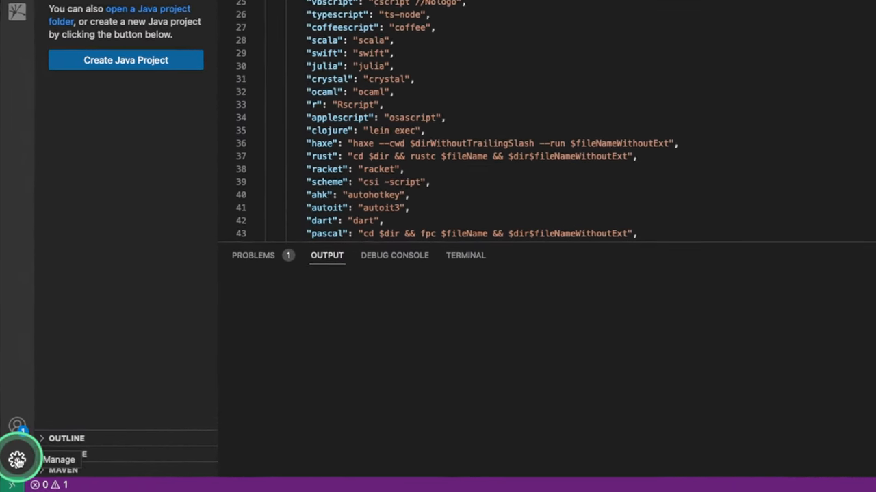
{"action": "left_click", "coordinate": [18, 461]}
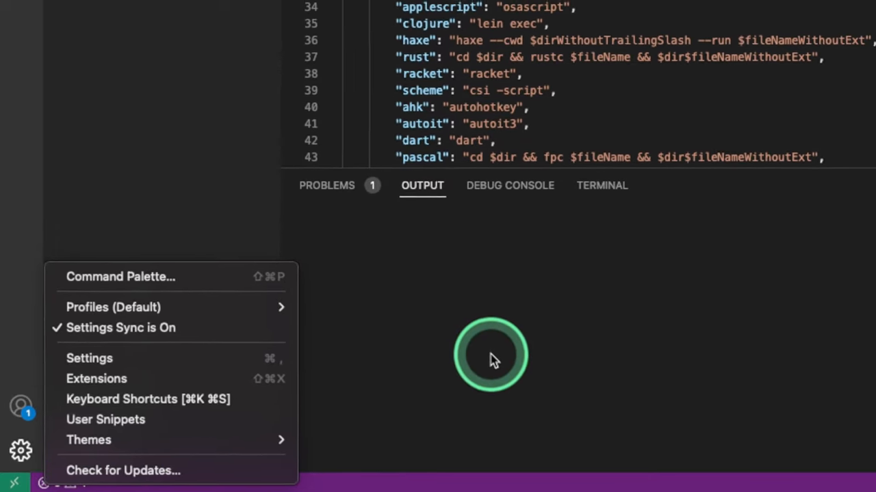
{"action": "left_click", "coordinate": [506, 356]}
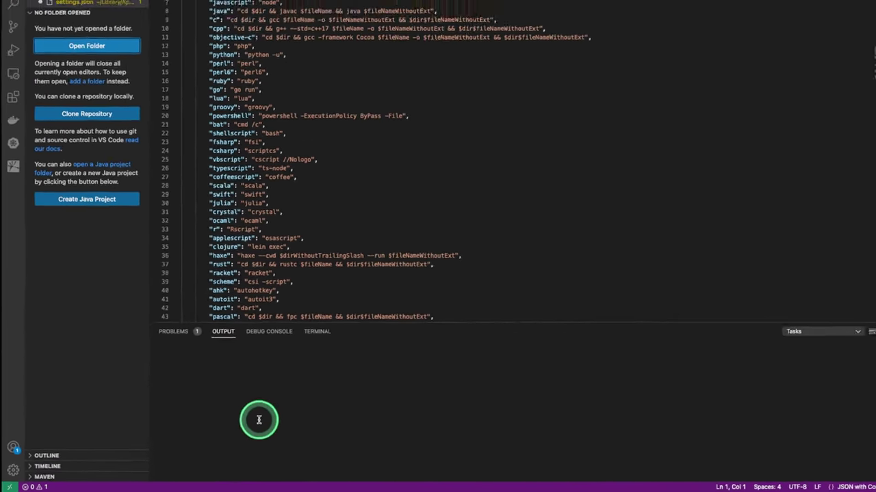
{"action": "key", "text": "f"}
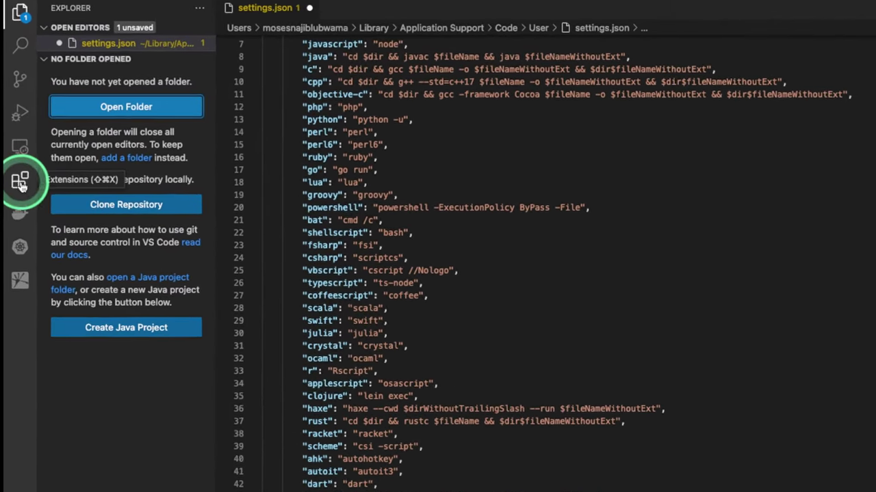
Step: Install the AWS Toolkit extension from the Extensions marketplace
{"action": "left_click", "coordinate": [16, 152]}
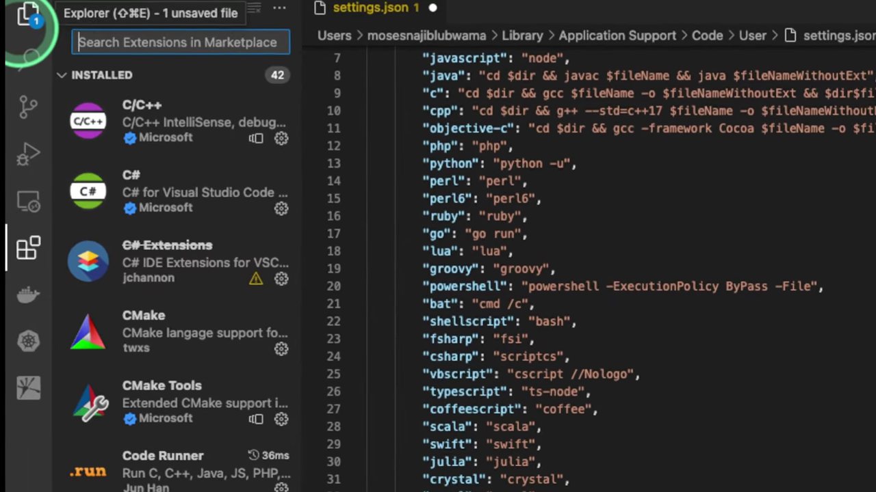
{"action": "type", "text": "AW"}
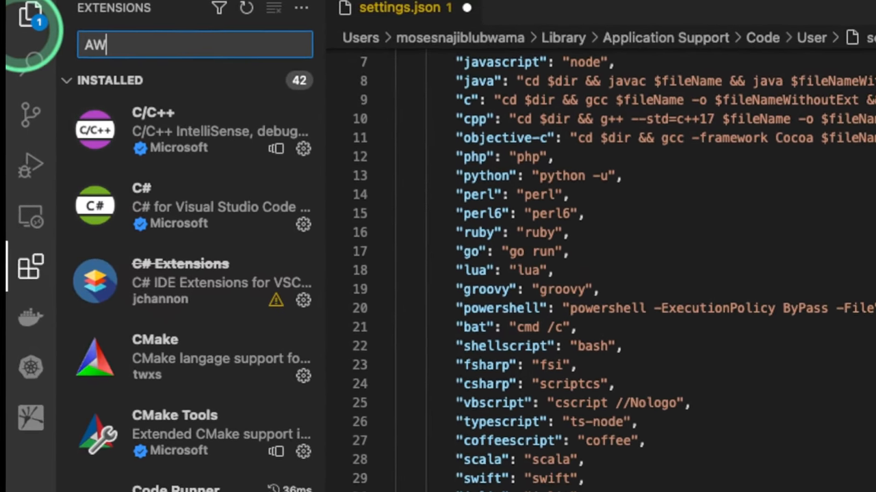
{"action": "type", "text": "S too"}
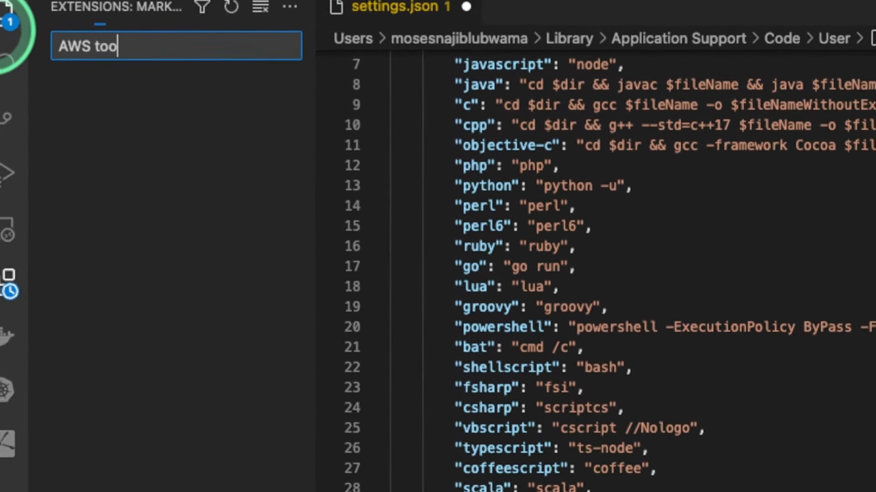
{"action": "type", "text": "l"}
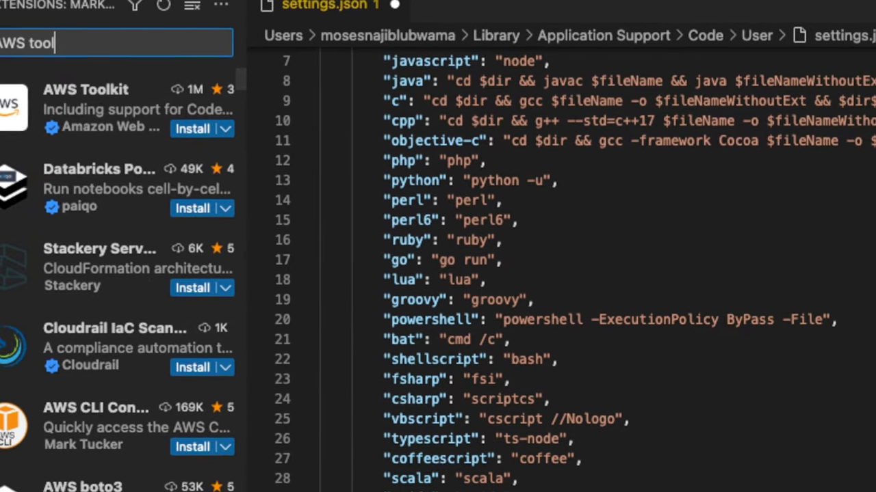
{"action": "left_click", "coordinate": [84, 106]}
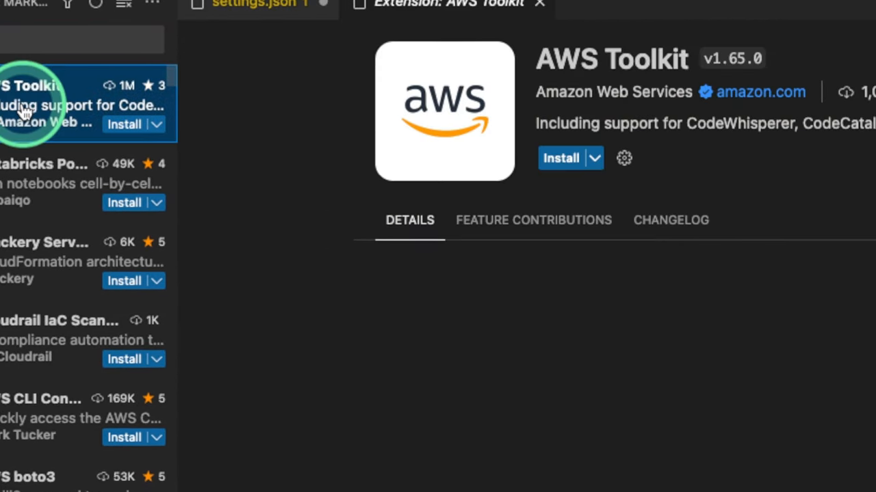
{"action": "left_click", "coordinate": [561, 158]}
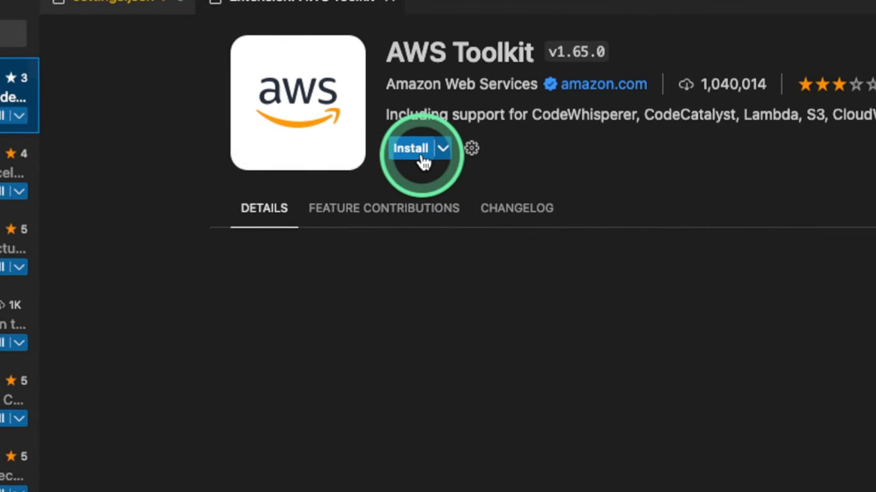
{"action": "left_click", "coordinate": [420, 158]}
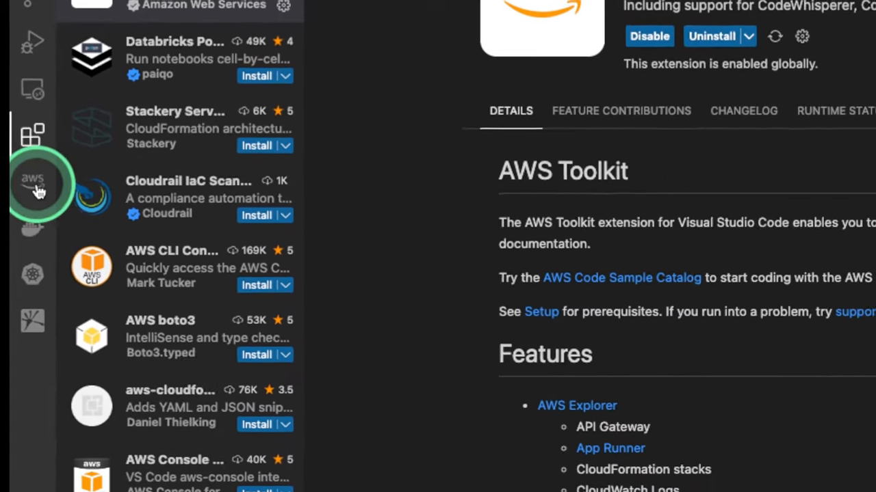
Step: Start the CodeWhisperer (Preview) connection from the AWS Toolkit panel
{"action": "left_click", "coordinate": [35, 186]}
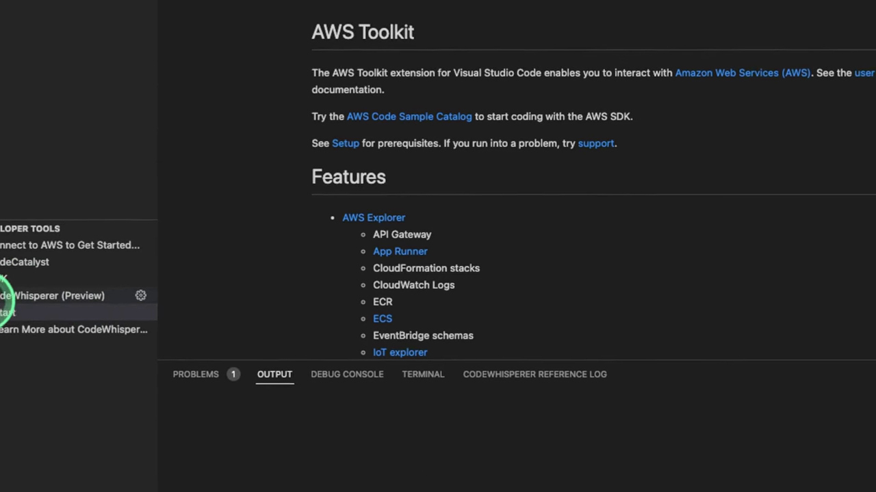
{"action": "left_click", "coordinate": [4, 301]}
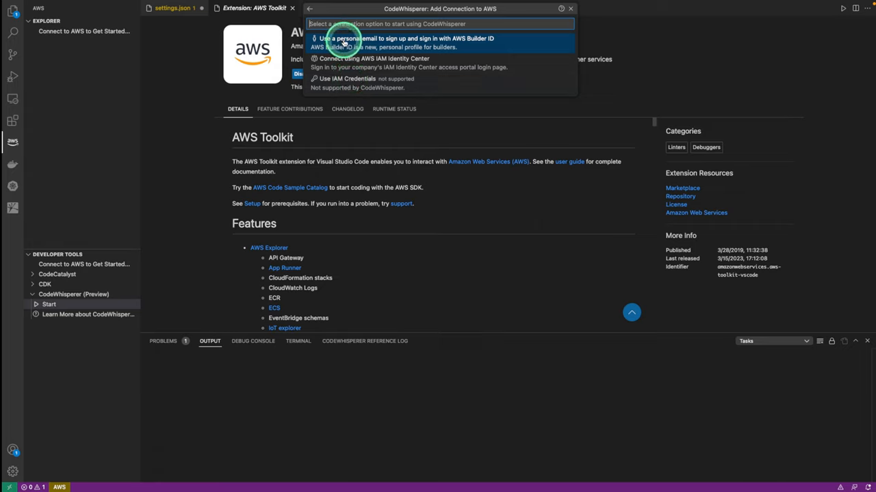
Step: Choose AWS Builder ID sign-in, copy the code and let the AWS login page open in the browser
{"action": "left_click", "coordinate": [342, 40]}
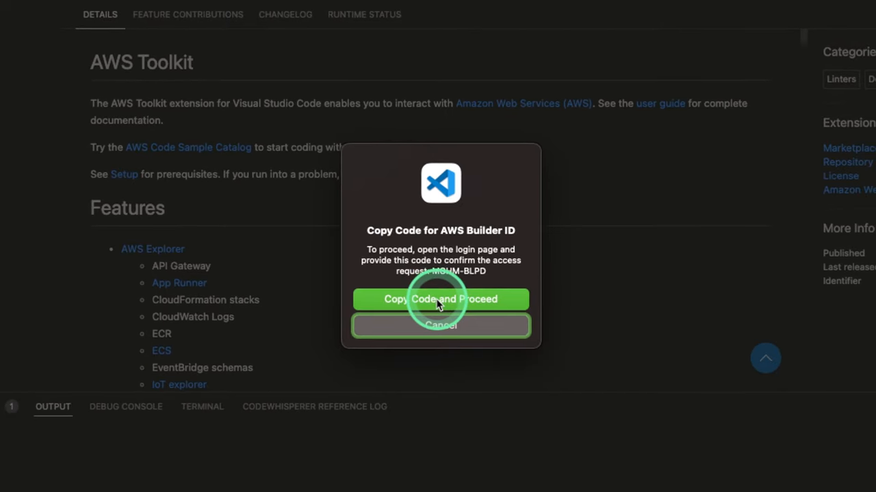
{"action": "left_click", "coordinate": [432, 296]}
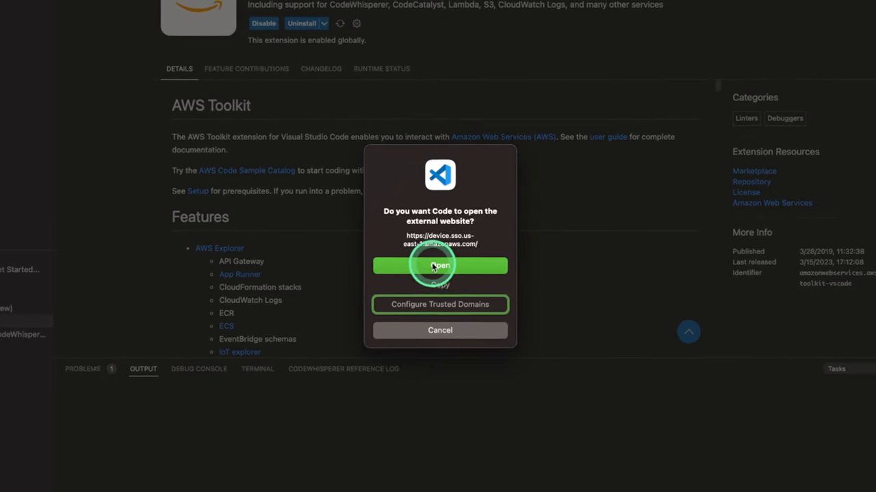
{"action": "left_click", "coordinate": [440, 266]}
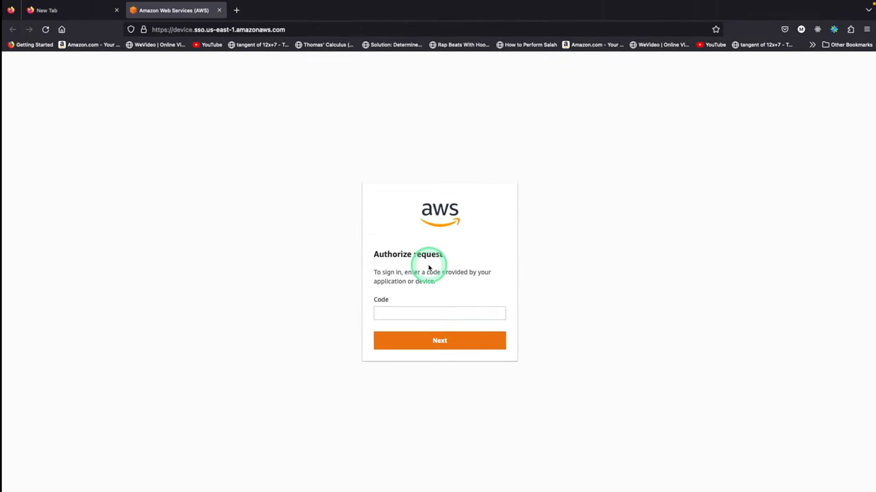
Step: Paste the copied sign-in code into the Code field and submit it
{"action": "left_click", "coordinate": [394, 313]}
{"action": "right_click", "coordinate": [394, 314]}
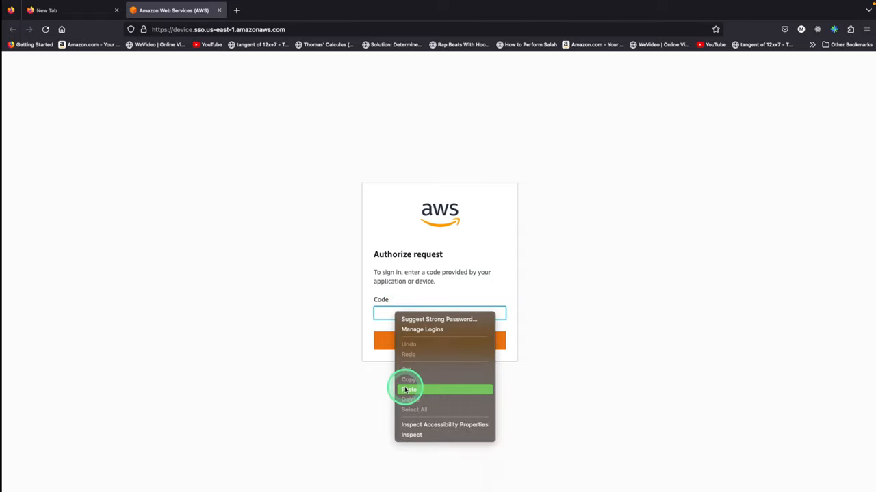
{"action": "left_click", "coordinate": [408, 389]}
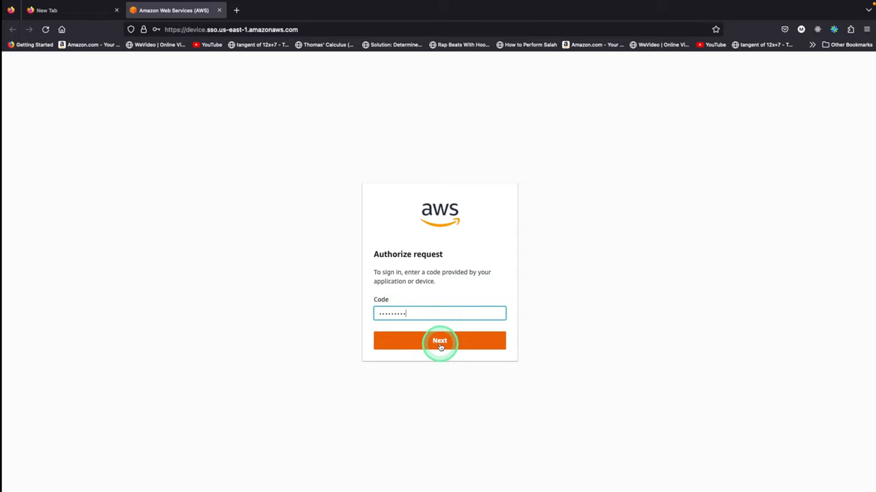
{"action": "left_click", "coordinate": [440, 344]}
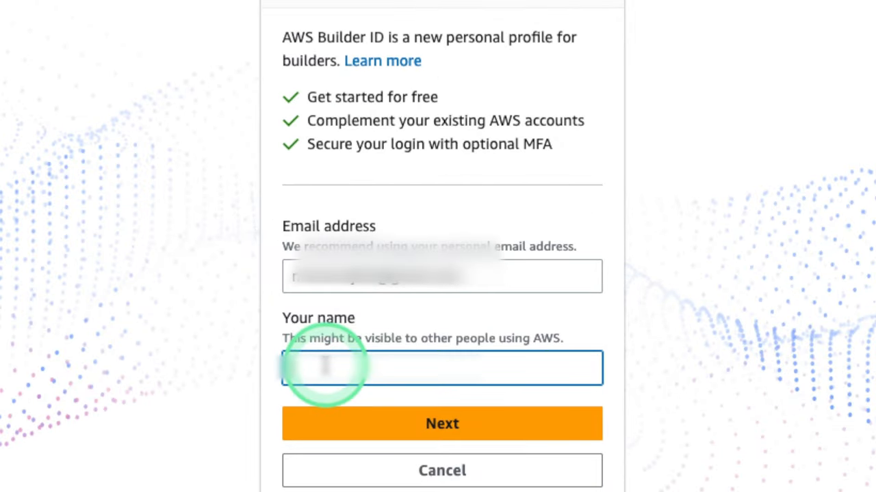
{"action": "type", "text": "Ra"}
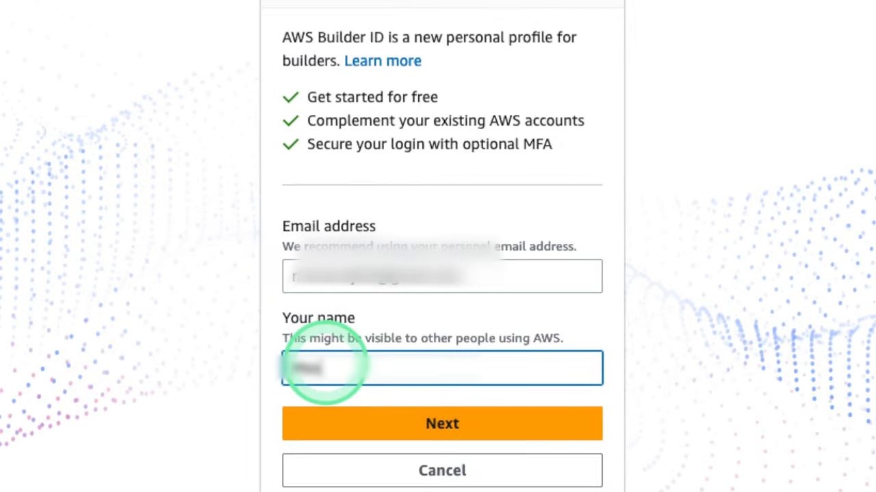
{"action": "type", "text": "jku"}
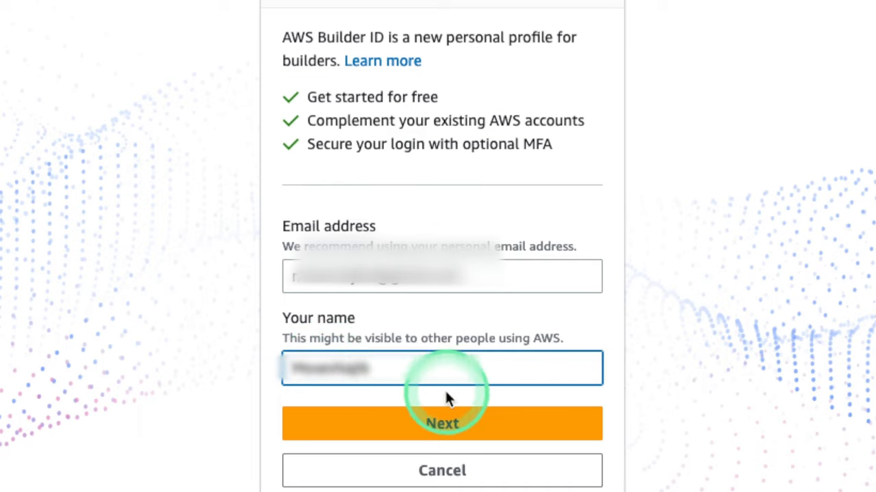
Step: Submit the email and name on the AWS Builder ID signup form
{"action": "left_click", "coordinate": [445, 422]}
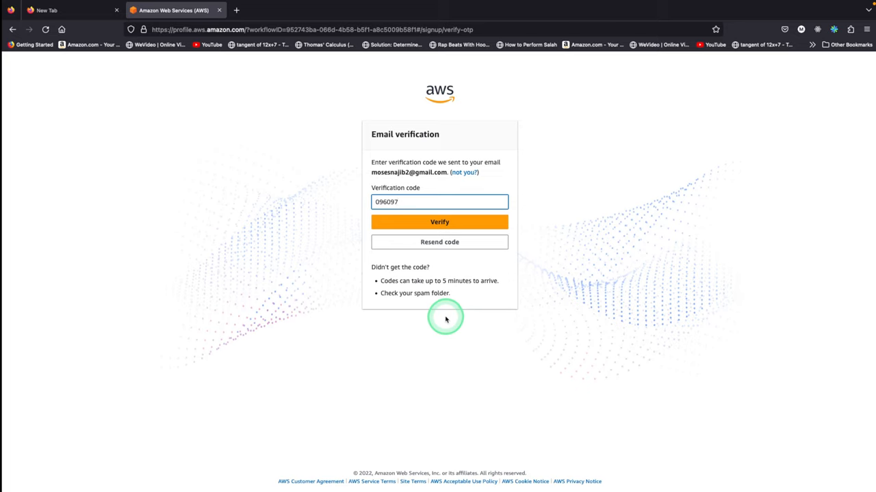
Step: Verify the email with the emailed code, resubmitting after correcting it
{"action": "left_click", "coordinate": [435, 221]}
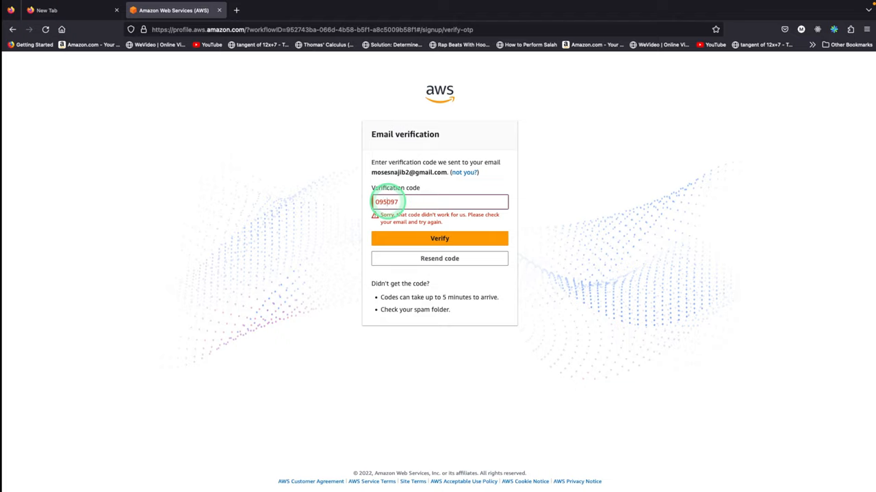
{"action": "left_click", "coordinate": [435, 237]}
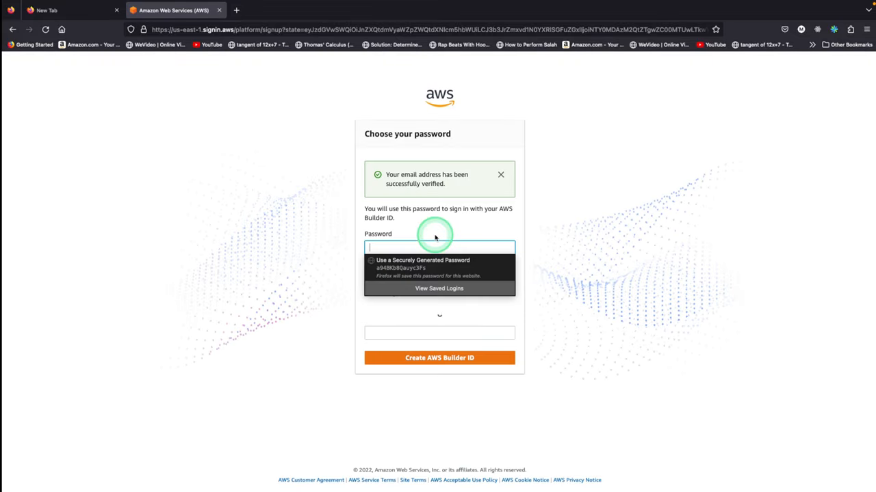
Step: Enter the password and captcha and create the AWS Builder ID account
{"action": "left_click", "coordinate": [385, 245]}
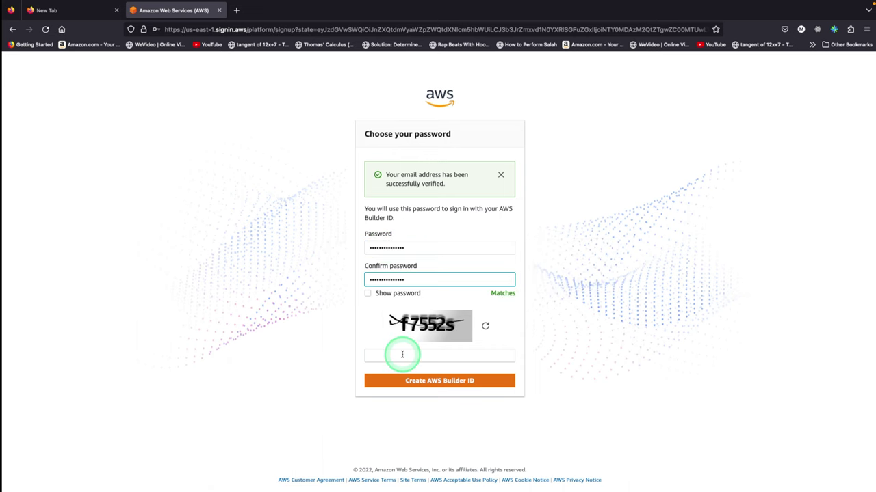
{"action": "left_click", "coordinate": [402, 355]}
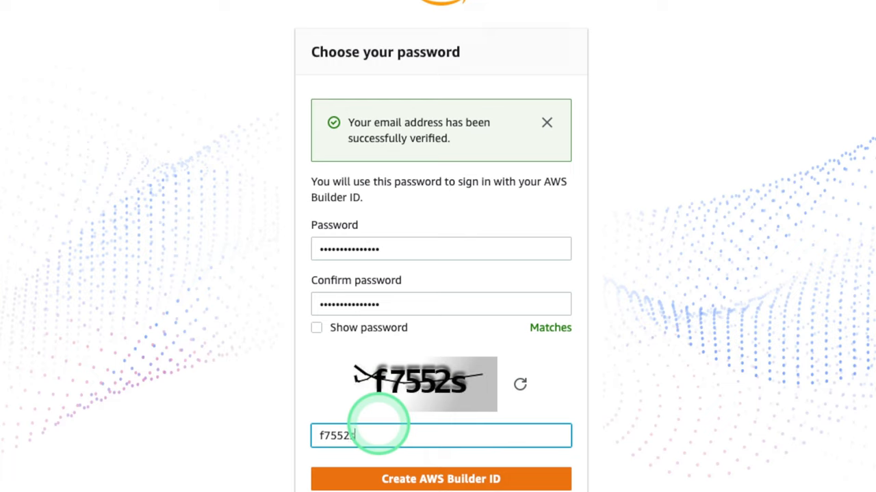
{"action": "type", "text": "s"}
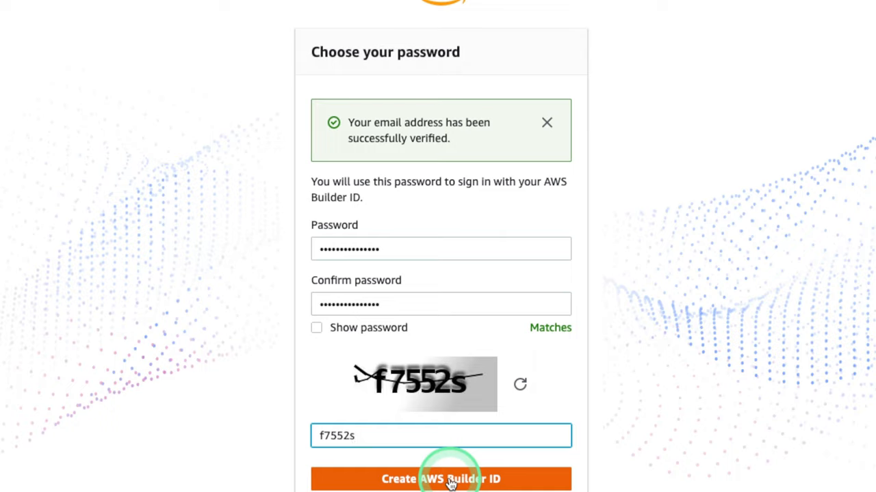
{"action": "left_click", "coordinate": [450, 479]}
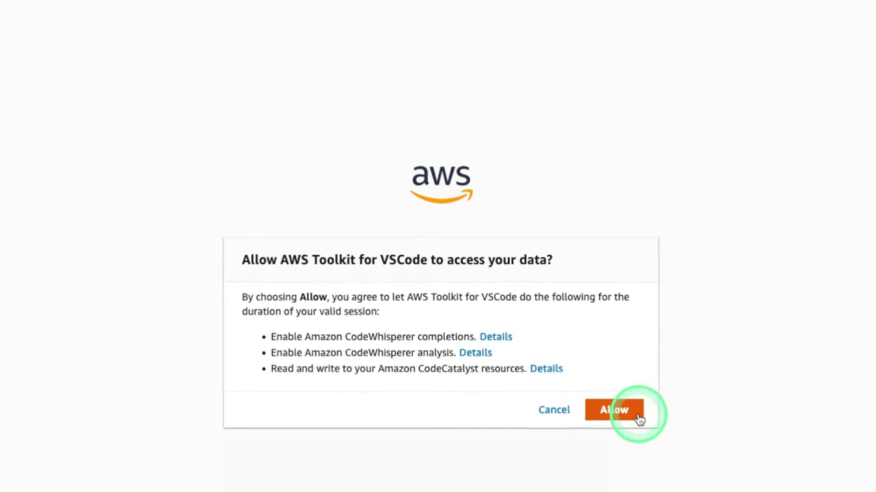
Step: Allow AWS Toolkit for VSCode to access the account and close the confirmation tab
{"action": "left_click", "coordinate": [619, 410]}
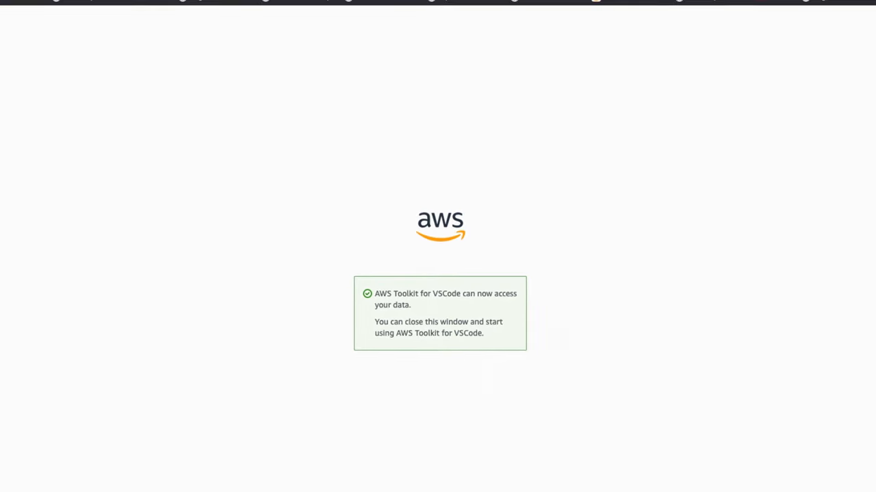
{"action": "key", "text": "ctrl+t"}
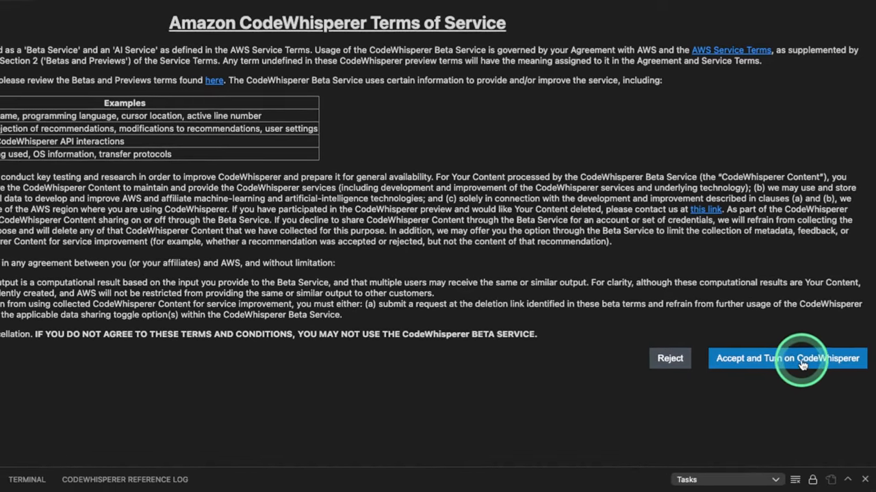
Step: Accept the CodeWhisperer Terms of Service and turn CodeWhisperer on
{"action": "left_click", "coordinate": [809, 374]}
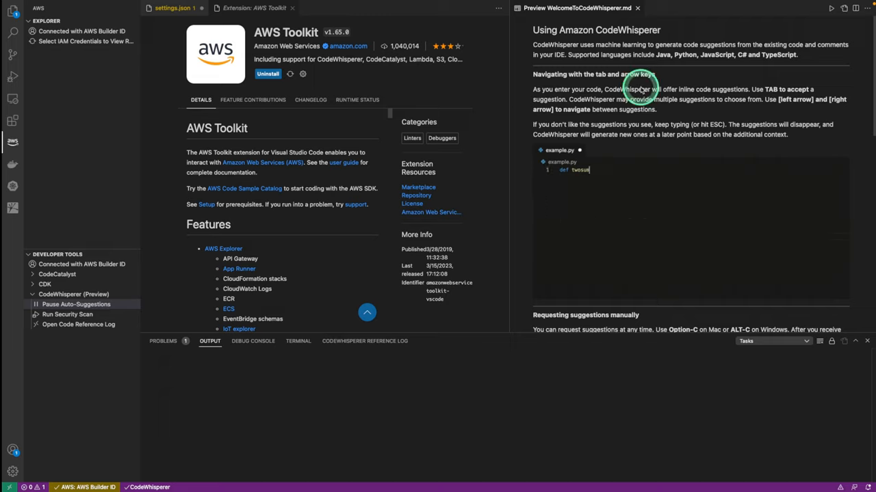
{"action": "scroll", "coordinate": [636, 87], "scroll_direction": "down", "scroll_amount": 3}
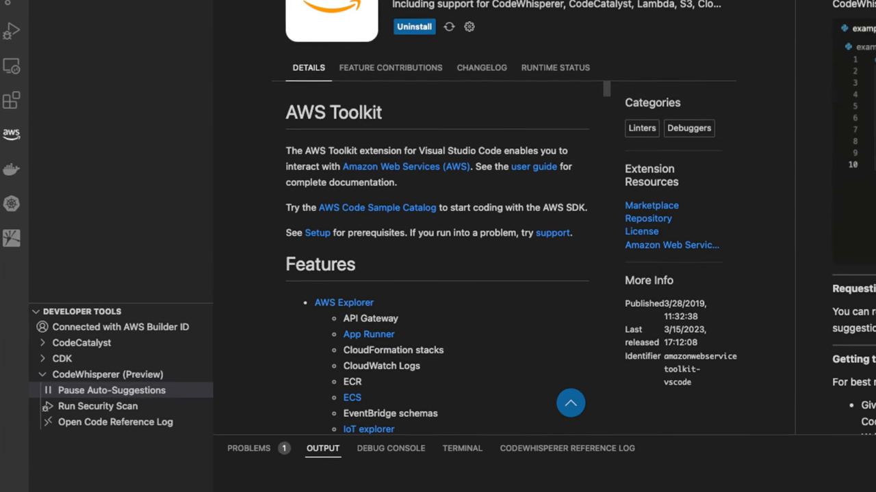
{"action": "mouse_move", "coordinate": [12, 120]}
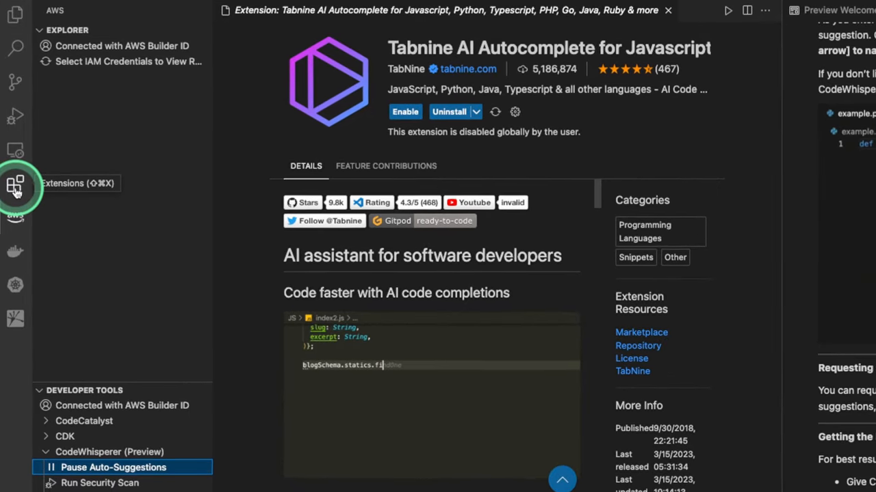
Step: Search the marketplace for tabnine and attempt to enable Tabnine AI Autocomplete
{"action": "left_click", "coordinate": [15, 183]}
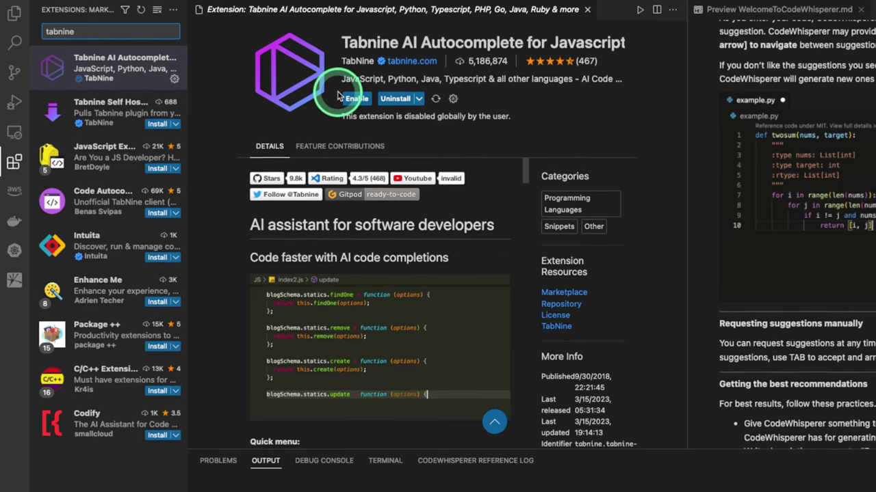
{"action": "left_click", "coordinate": [356, 97]}
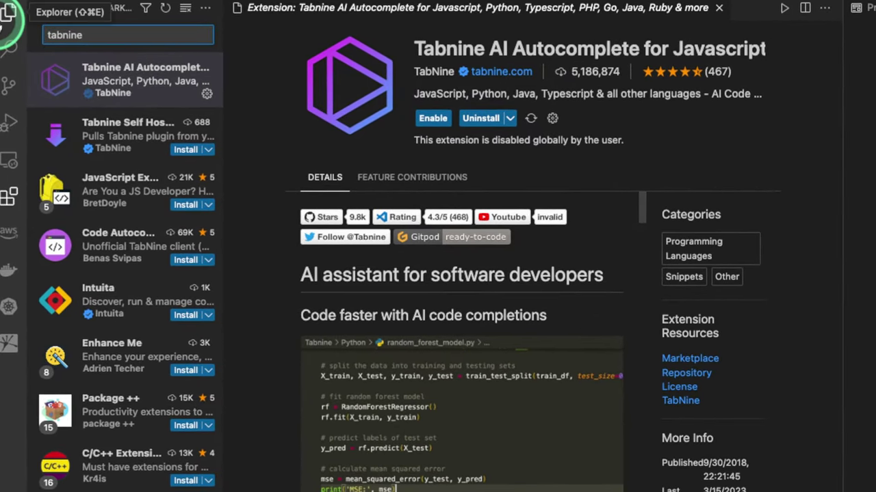
Step: Open the WHISPER project folder with its Tests subfolder in the Explorer
{"action": "left_click", "coordinate": [8, 11]}
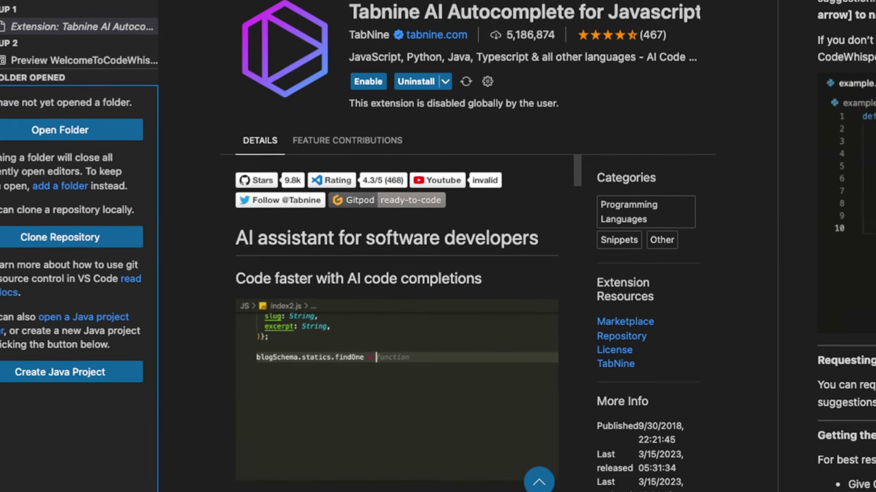
{"action": "left_click", "coordinate": [59, 136]}
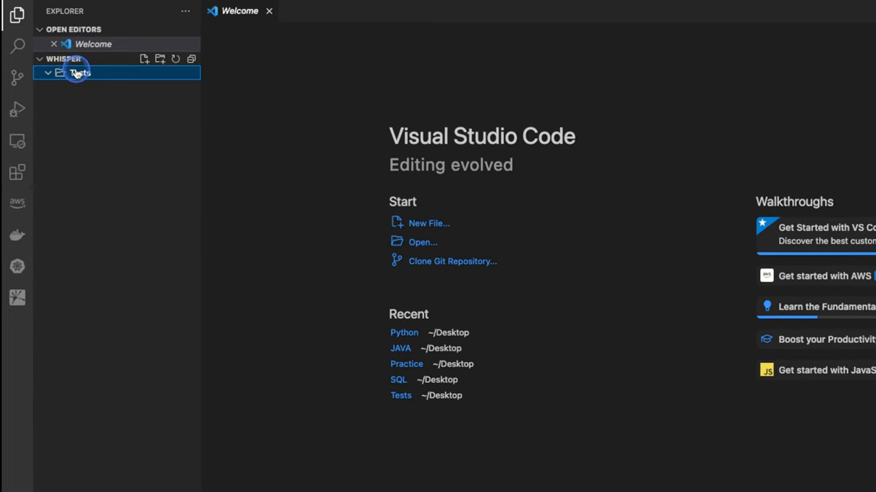
Step: Create a new empty sortArray.java file inside the Tests folder
{"action": "right_click", "coordinate": [77, 73]}
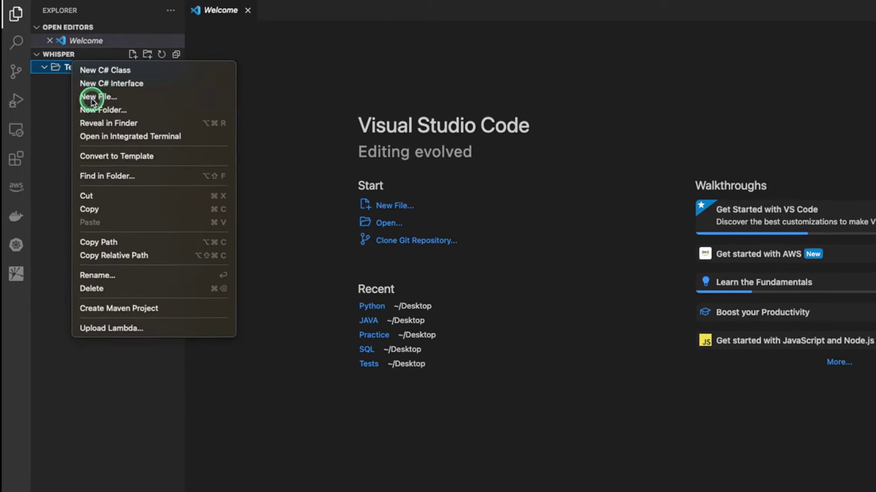
{"action": "left_click", "coordinate": [94, 101]}
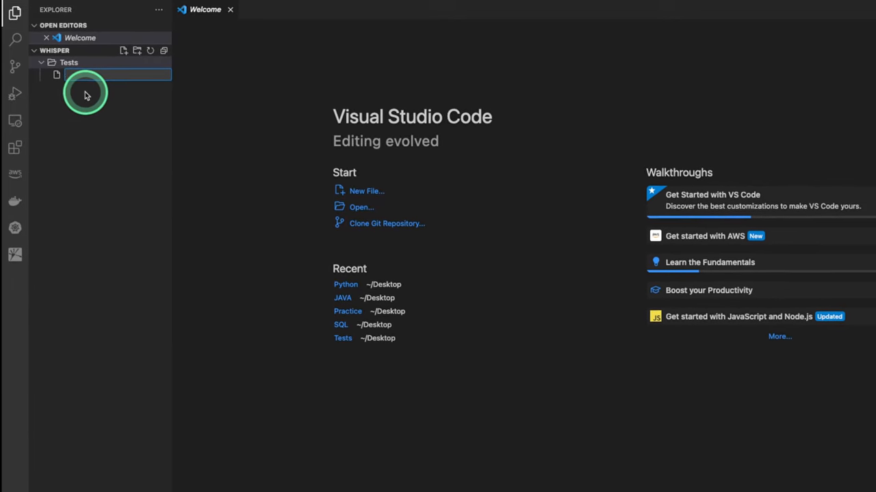
{"action": "type", "text": "sortArray.java"}
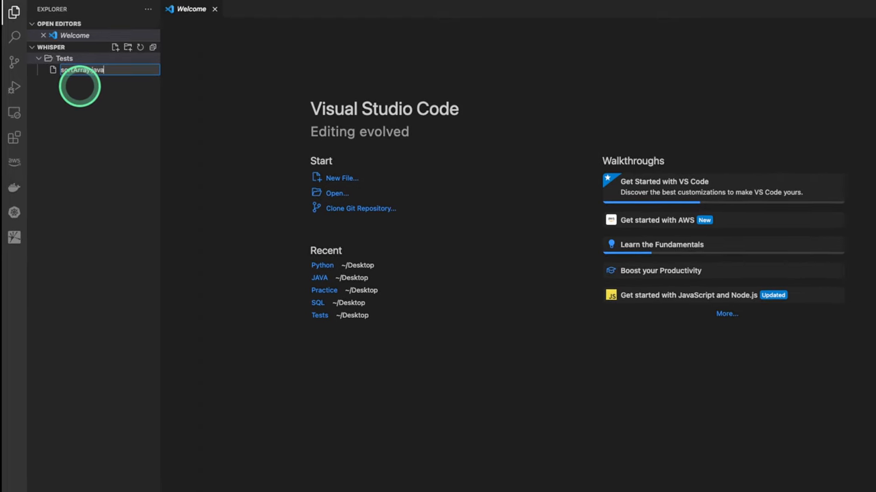
{"action": "key", "text": "Return"}
{"action": "type", "text": "//"}
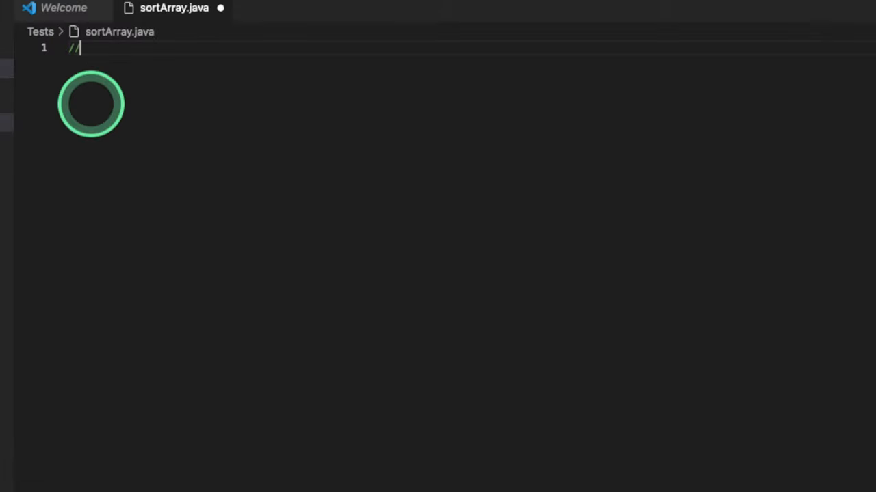
{"action": "type", "text": "sort an ara"}
{"action": "type", "text": "y of integers"}
Step: Write the sorting comment, accept the java.util import, add class sortArray and a no-duplicates comment
{"action": "key", "text": "Return"}
{"action": "key", "text": "Tab"}
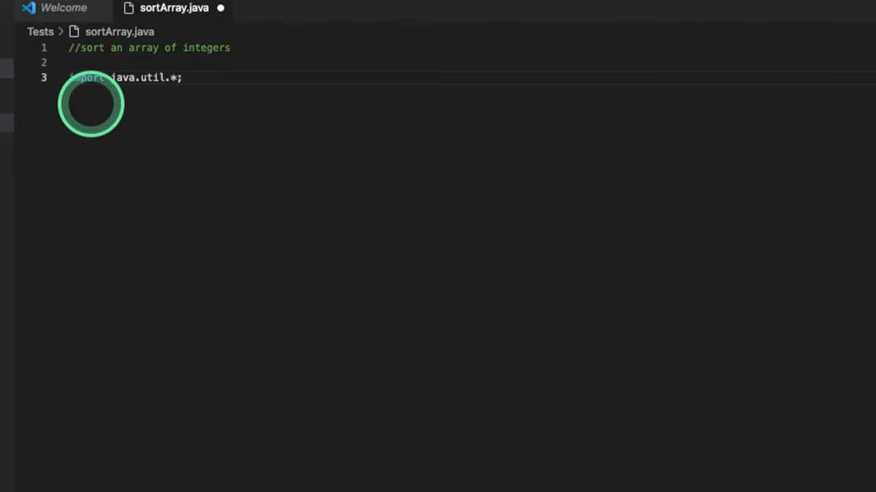
{"action": "key", "text": "Return"}
{"action": "key", "text": "Return"}
{"action": "type", "text": "class sortArray "}
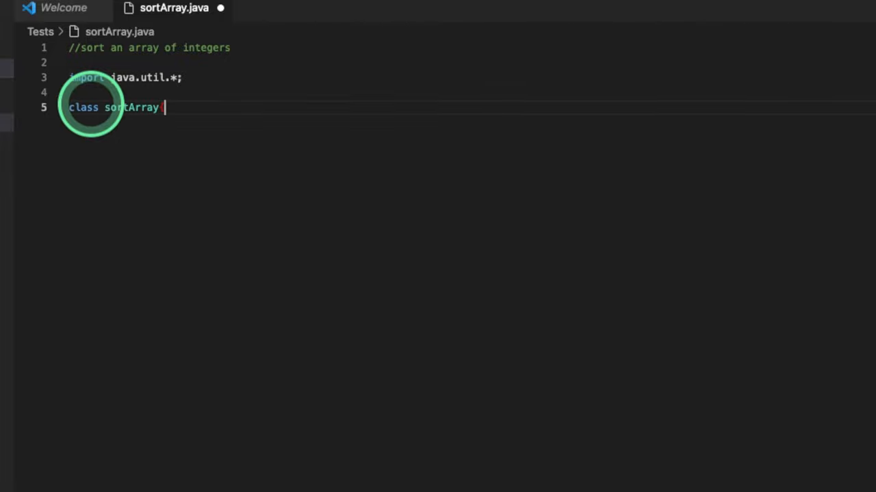
{"action": "type", "text": "{"}
{"action": "key", "text": "Return"}
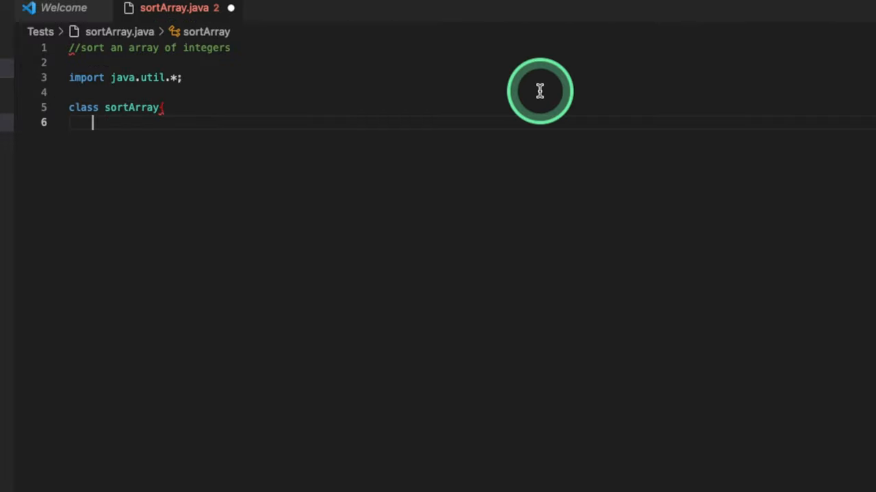
{"action": "type", "text": "//"}
{"action": "key", "text": "Tab"}
{"action": "key", "text": "Return"}
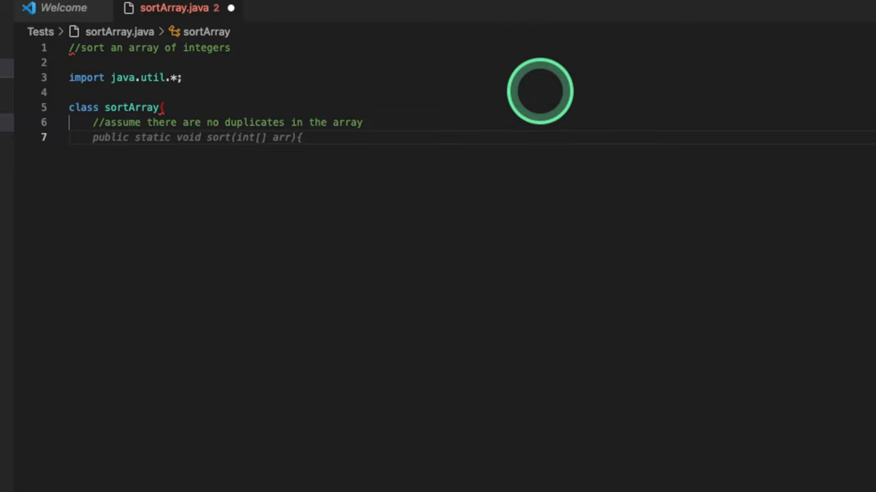
Step: Accept Copilot's nested-loop sort body and the main method sorting {5,4,3,2,1} and printing it
{"action": "key", "text": "Tab"}
{"action": "key", "text": "Return"}
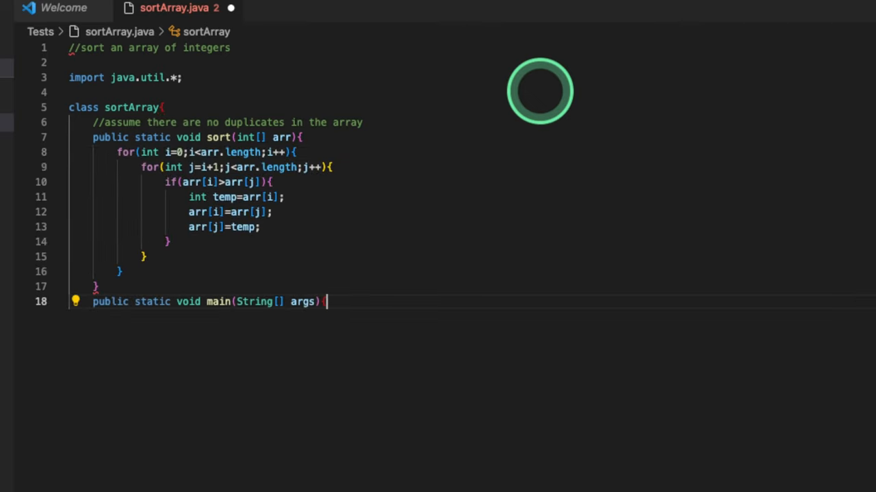
{"action": "type", "text": "{"}
{"action": "key", "text": "Return"}
{"action": "key", "text": "Tab"}
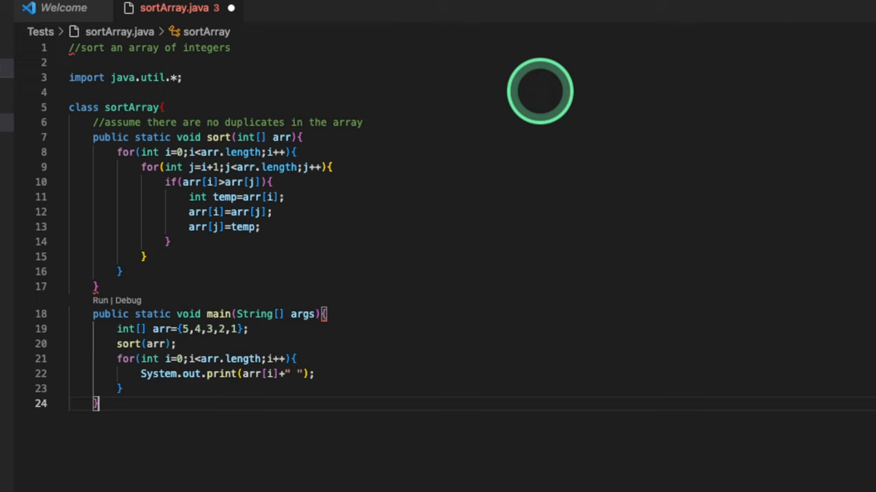
Step: Append comments for O(n^2) time, O(1) space, in-place and stable, then save sortArray.java
{"action": "key", "text": "Return"}
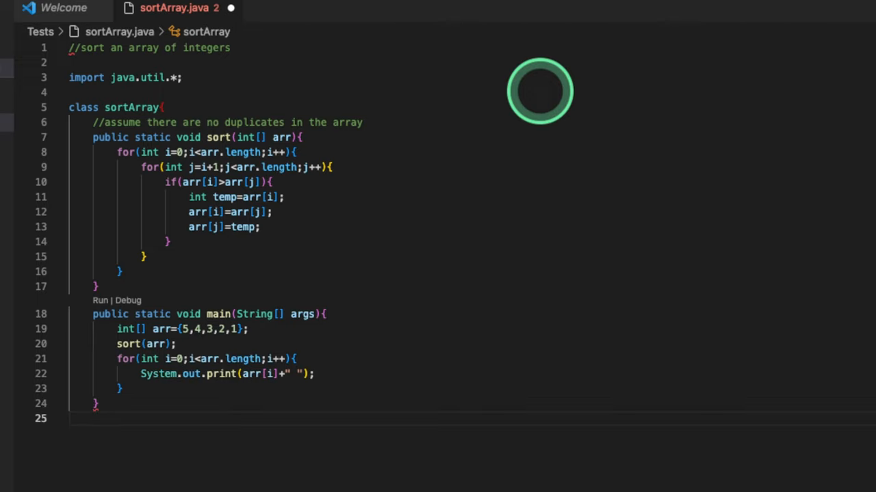
{"action": "type", "text": "}"}
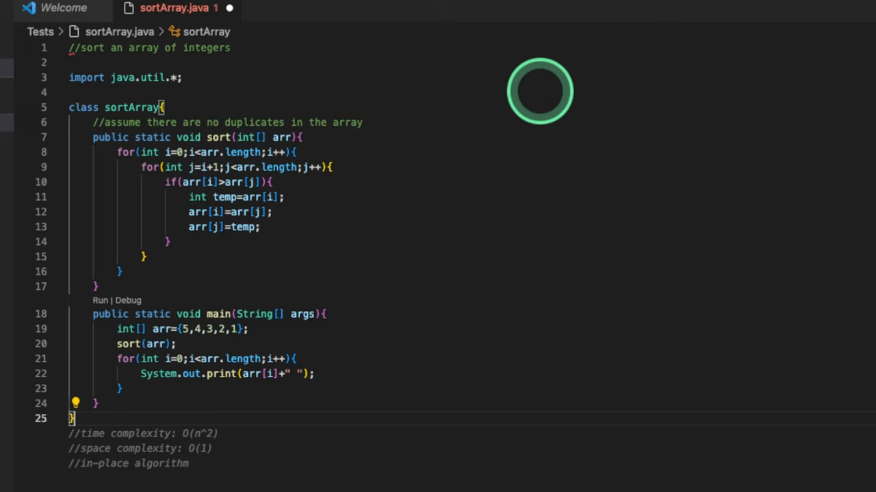
{"action": "key", "text": "Tab"}
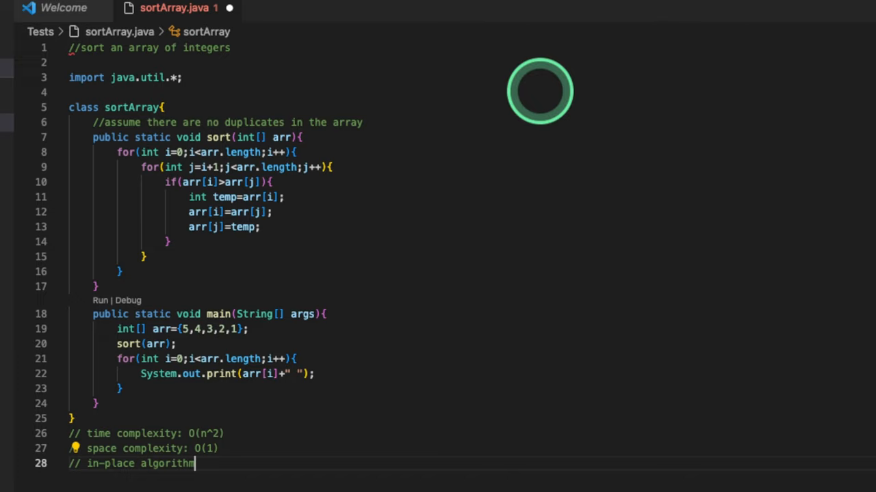
{"action": "key", "text": "Return"}
{"action": "key", "text": "Tab"}
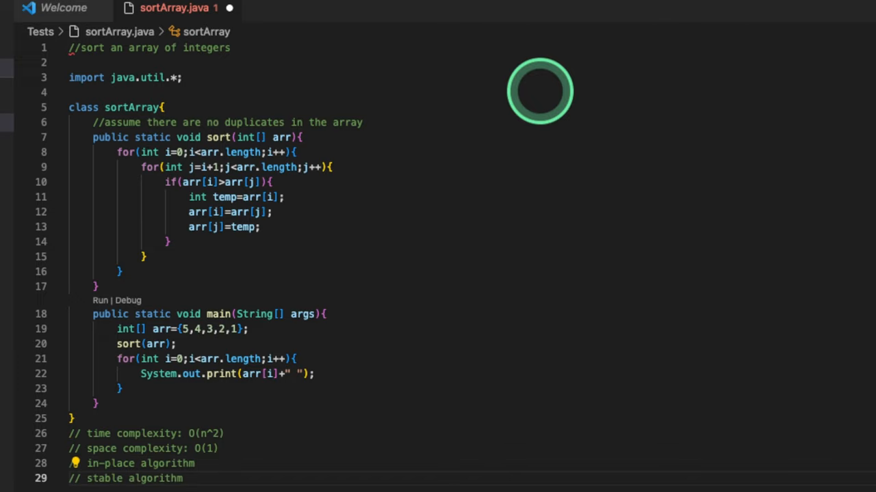
{"action": "key", "text": "ctrl+s"}
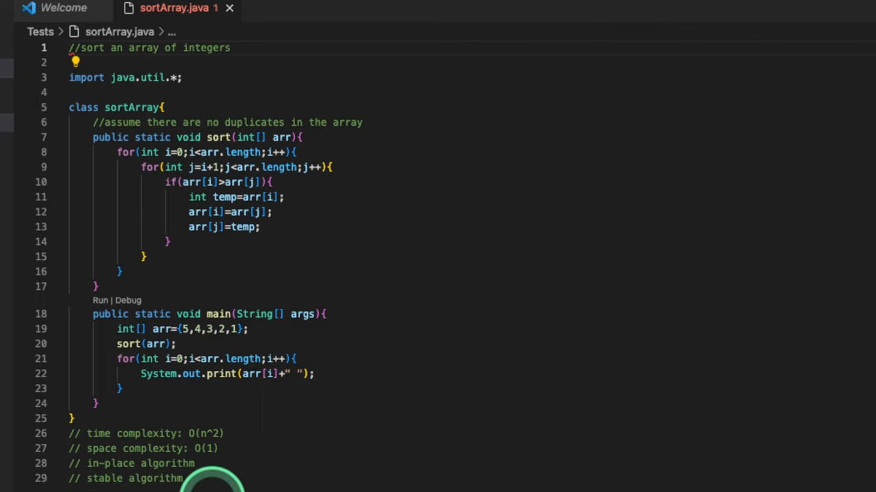